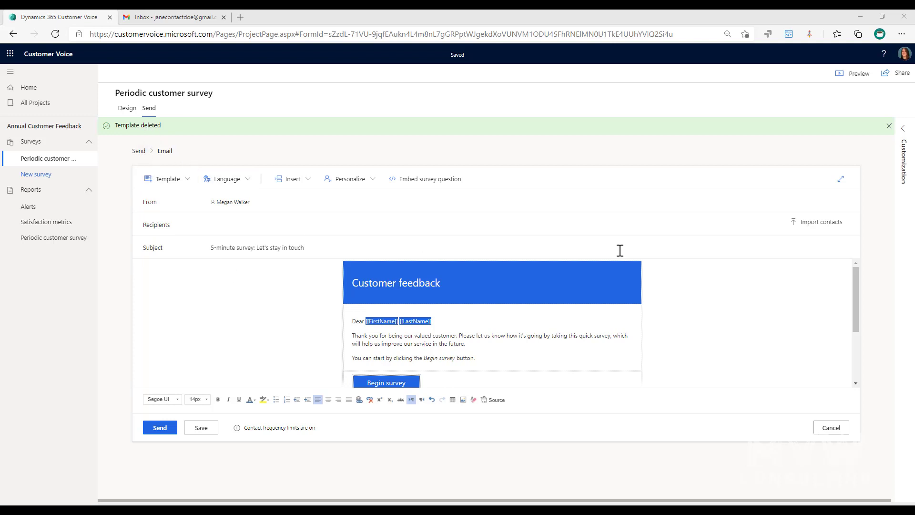
Create a new email template named "Official Template"
scroll(680, 315, down, 2)
scroll(680, 315, up, 2)
click(189, 184)
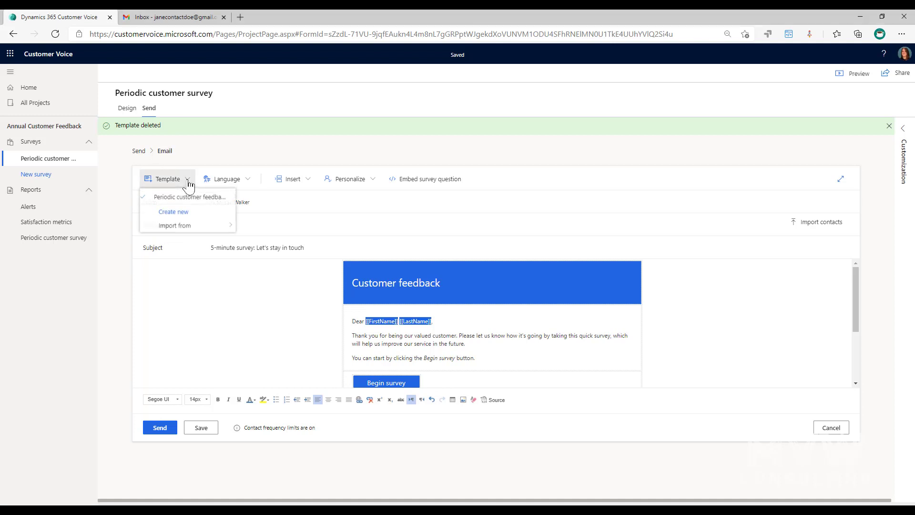
click(174, 217)
click(445, 271)
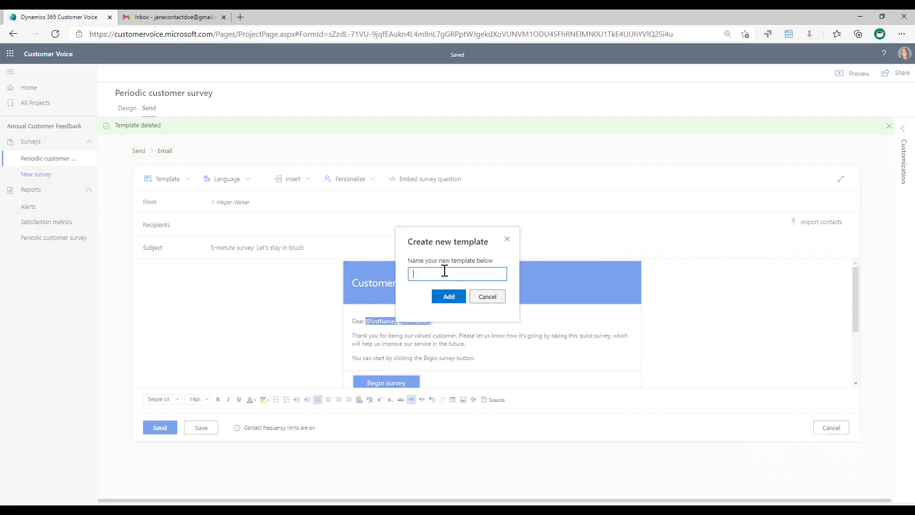
text(Offi)
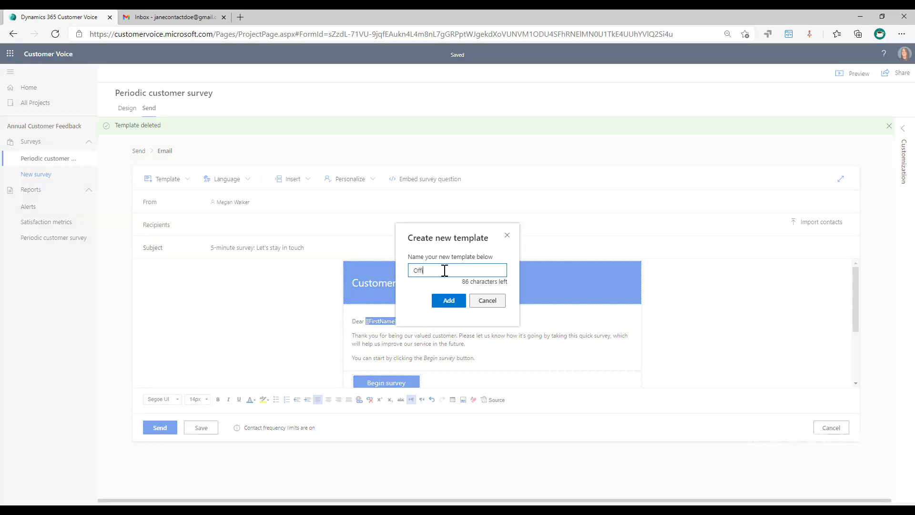
text(cial Template)
click(441, 301)
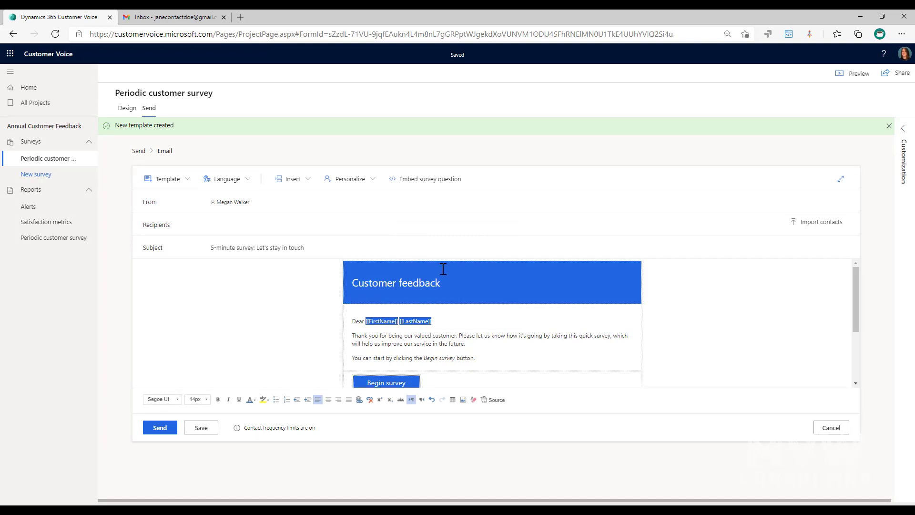
Apply the Official Template to the survey email and review the list of available templates
click(186, 184)
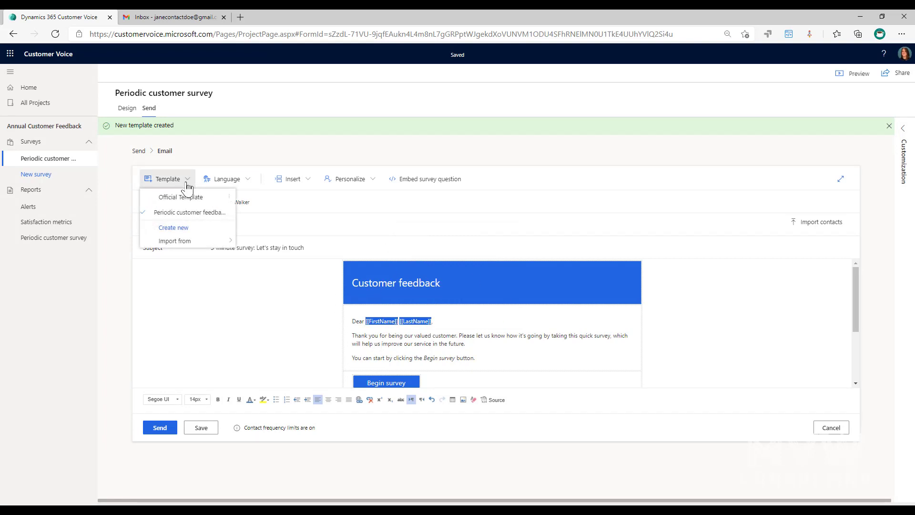
click(149, 197)
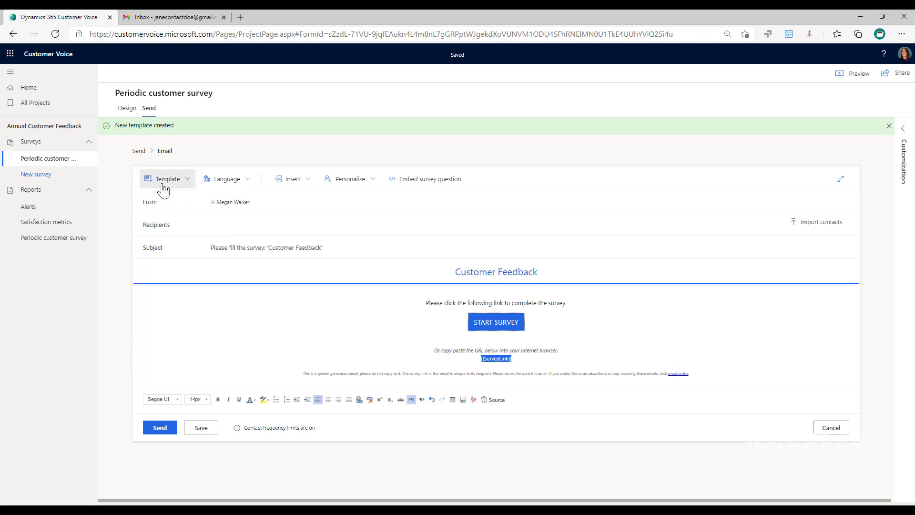
click(165, 181)
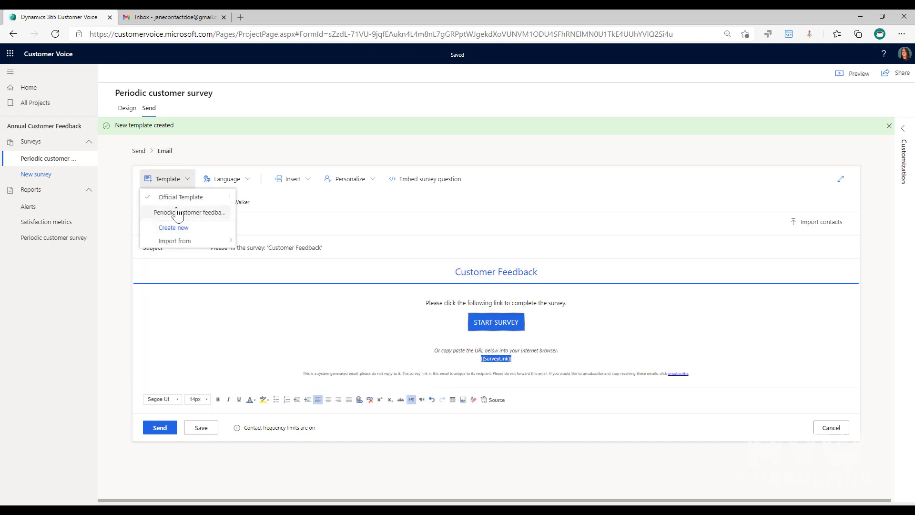
click(273, 345)
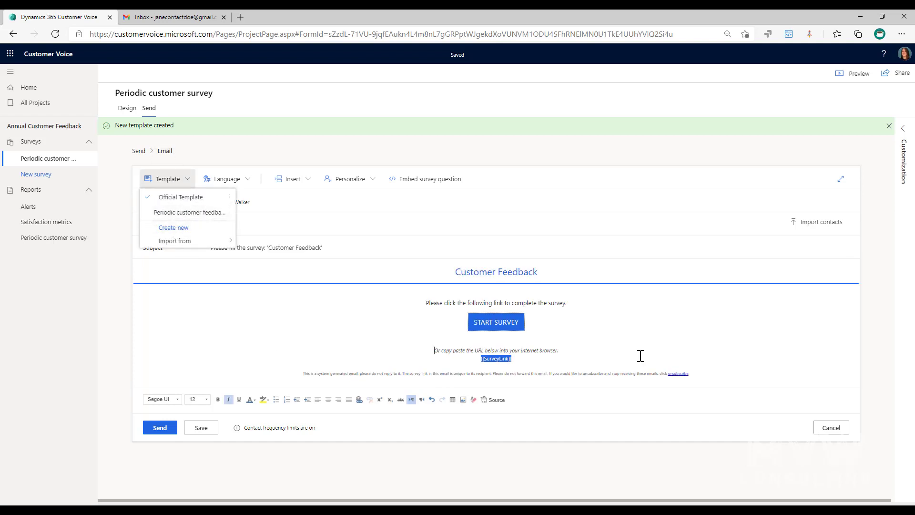
click(116, 190)
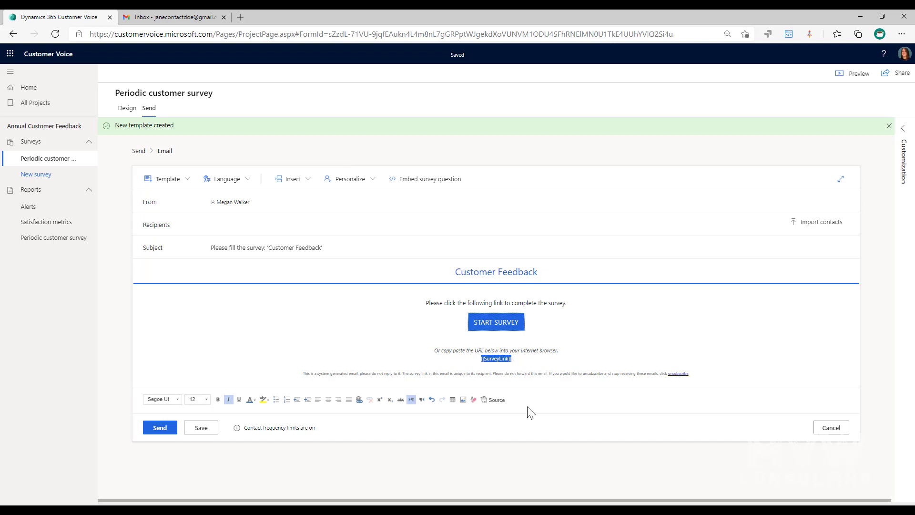
Replace the template's entire HTML source with the copied custom email code, check its header link and image URL, and apply it
click(496, 400)
click(331, 289)
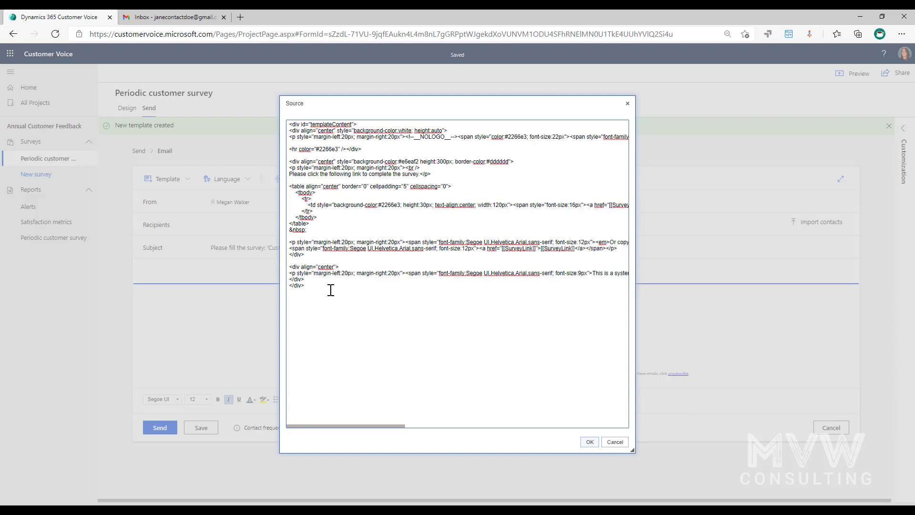
drag(327, 286, 252, 86)
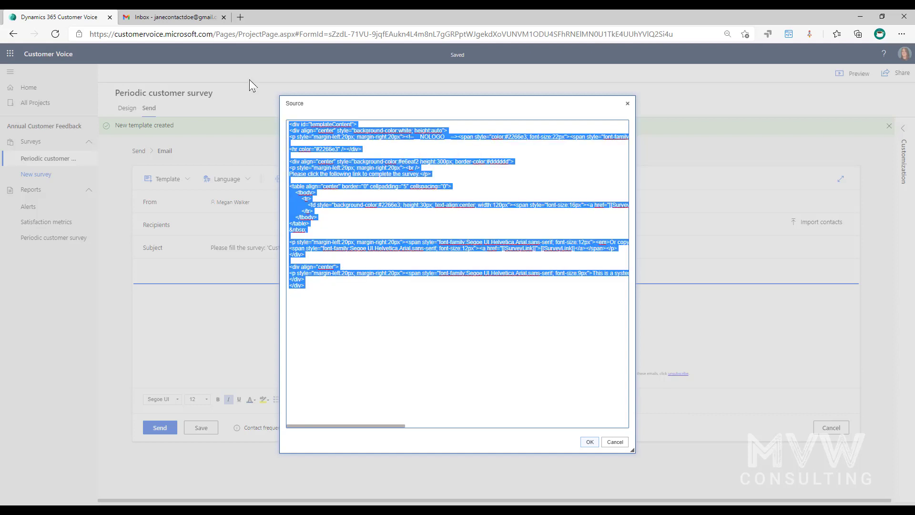
key(Delete)
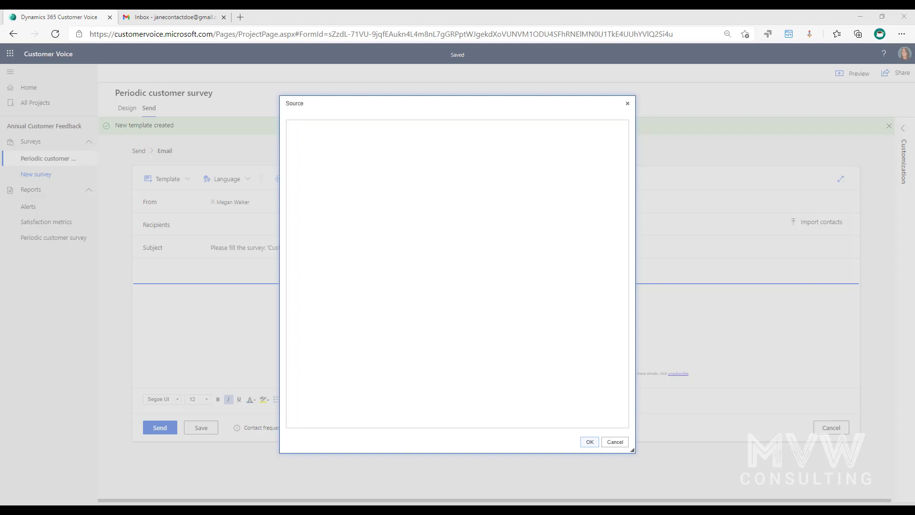
click(388, 122)
key(ctrl+v)
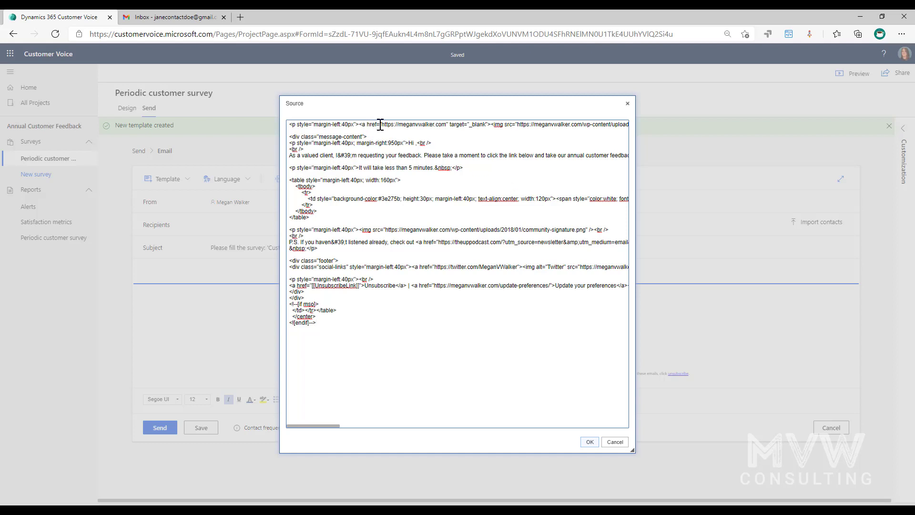
drag(384, 126, 446, 127)
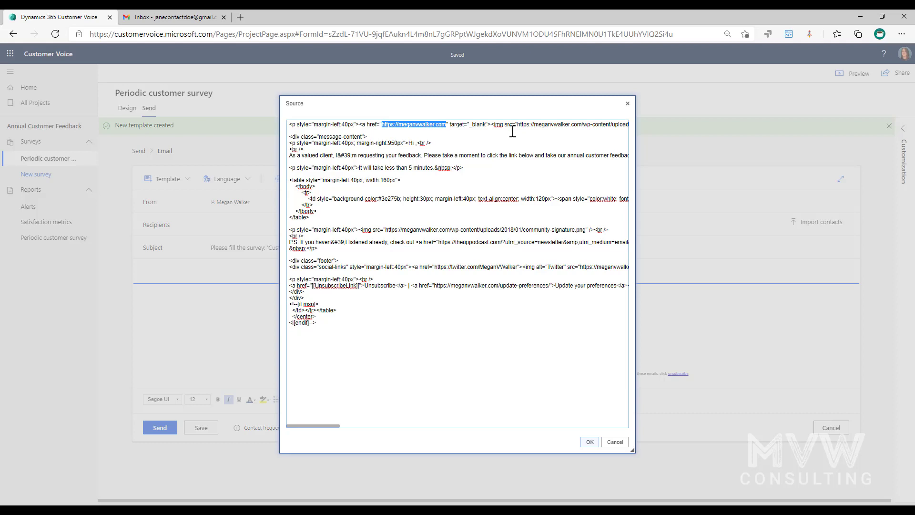
mouse_move(517, 126)
mouse_down()
mouse_move(629, 127)
mouse_move(525, 125)
mouse_up()
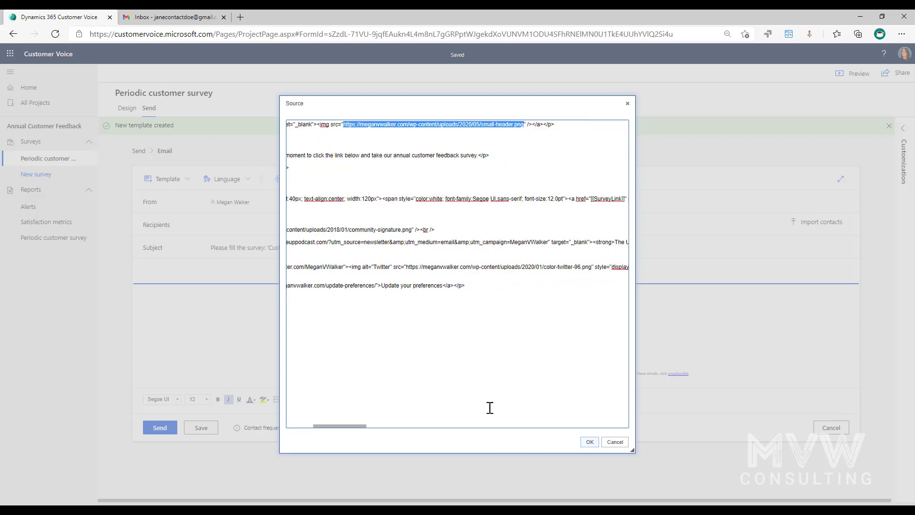
drag(336, 425, 309, 426)
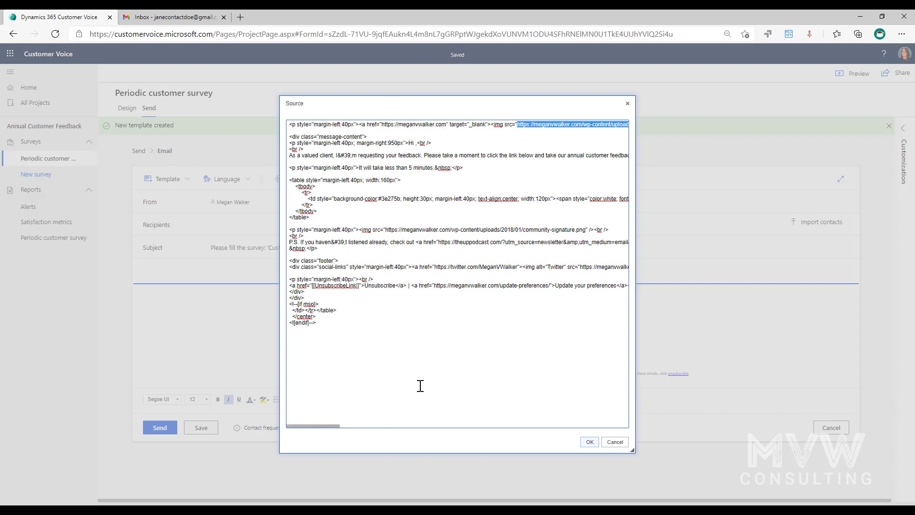
click(590, 441)
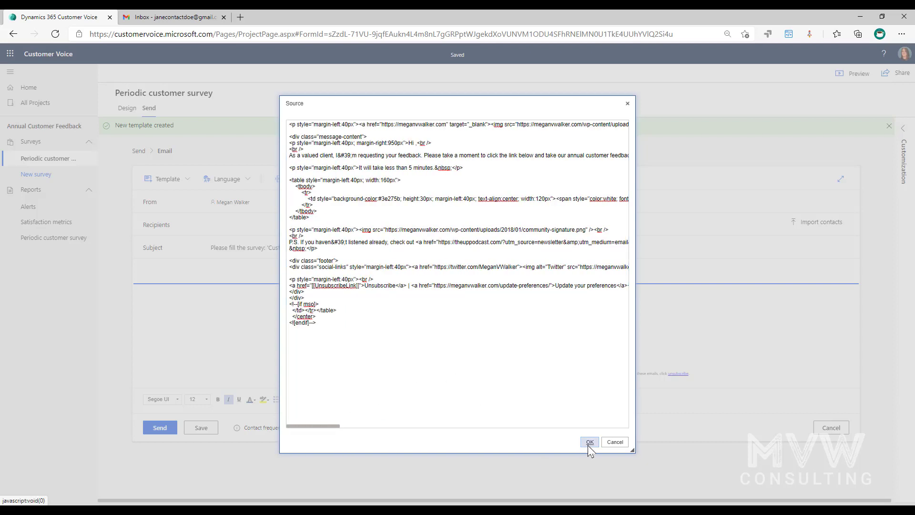
Review the new email layout and insert the First Name variable after "Hi" in the greeting
scroll(527, 312, down, 3)
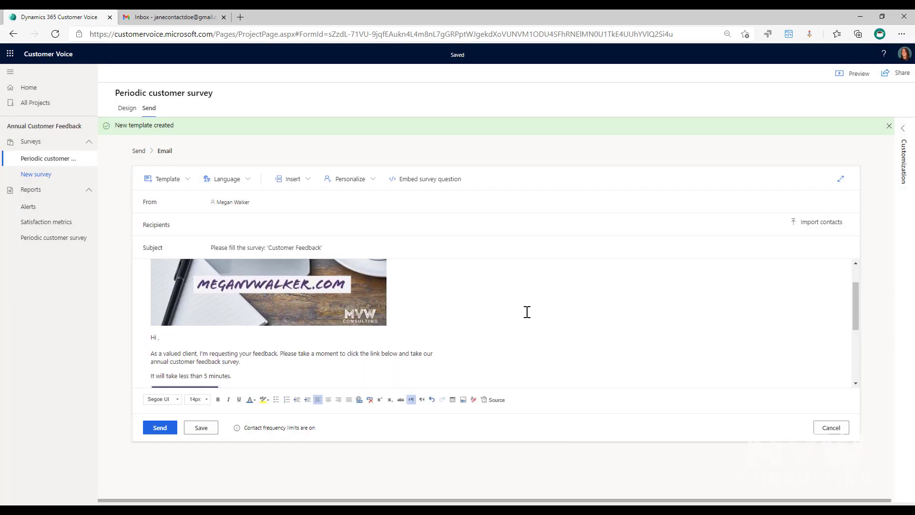
scroll(527, 312, down, 5)
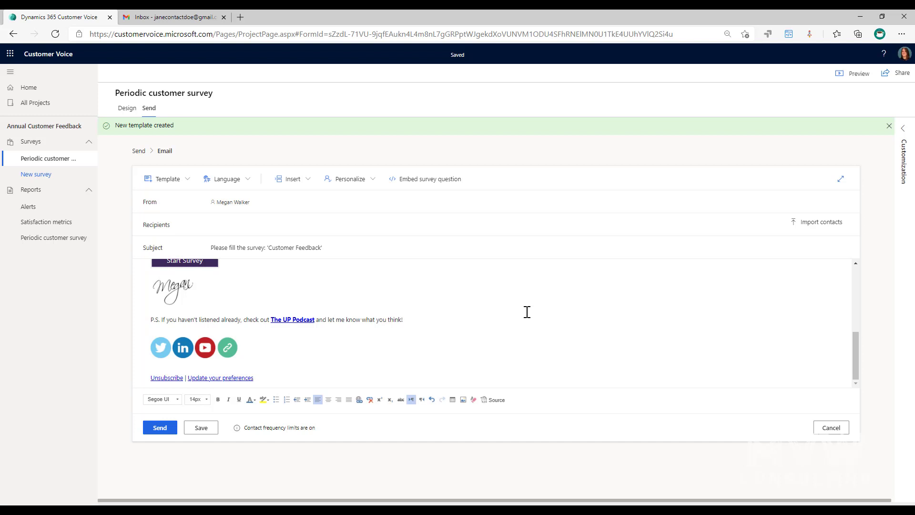
scroll(527, 312, up, 10)
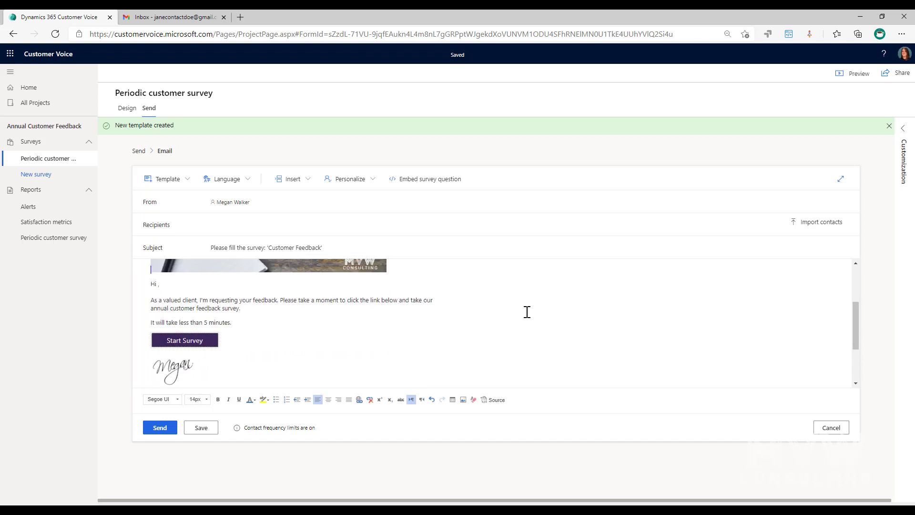
scroll(527, 312, down, 3)
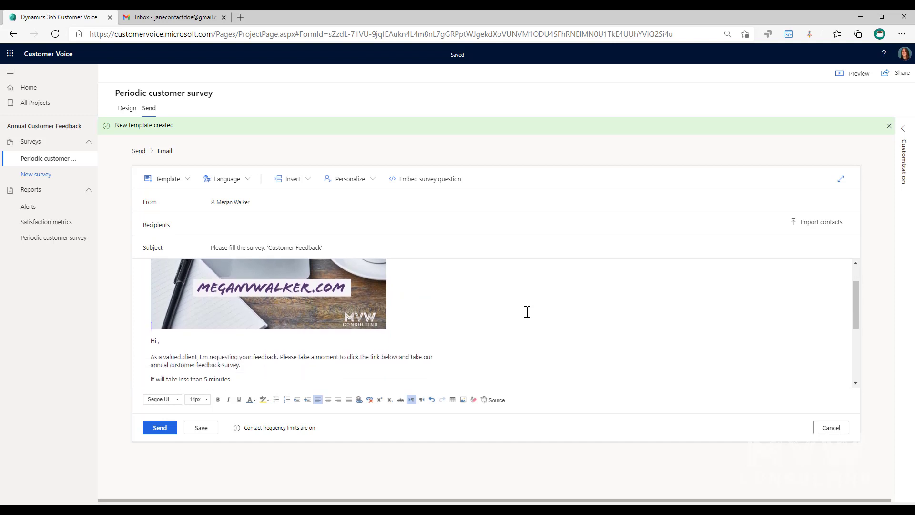
click(161, 325)
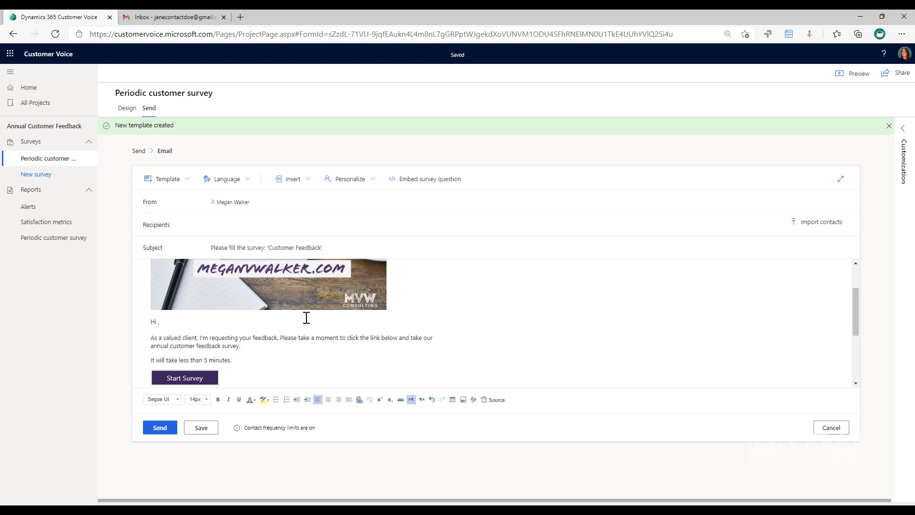
click(360, 185)
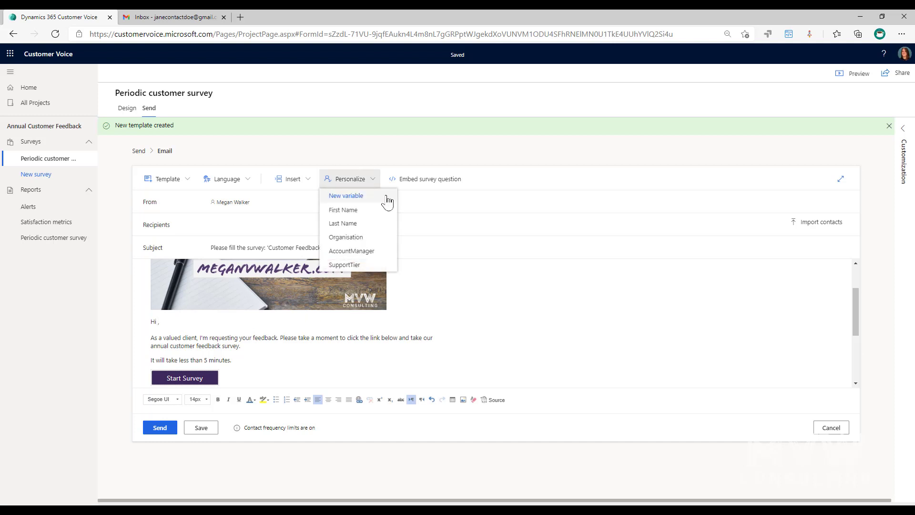
click(363, 211)
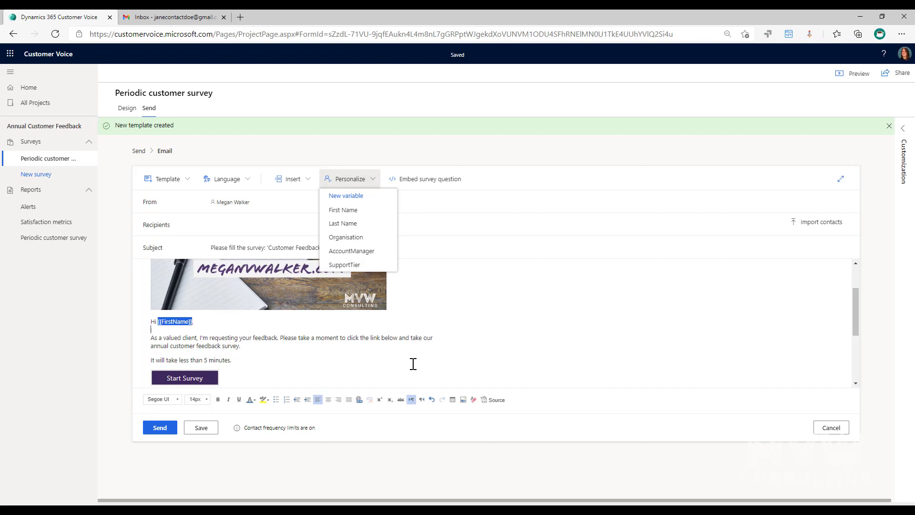
Insert an unsubscribe link placeholder on a new line below the footer's Unsubscribe and Update your preferences links
scroll(453, 343, down, 3)
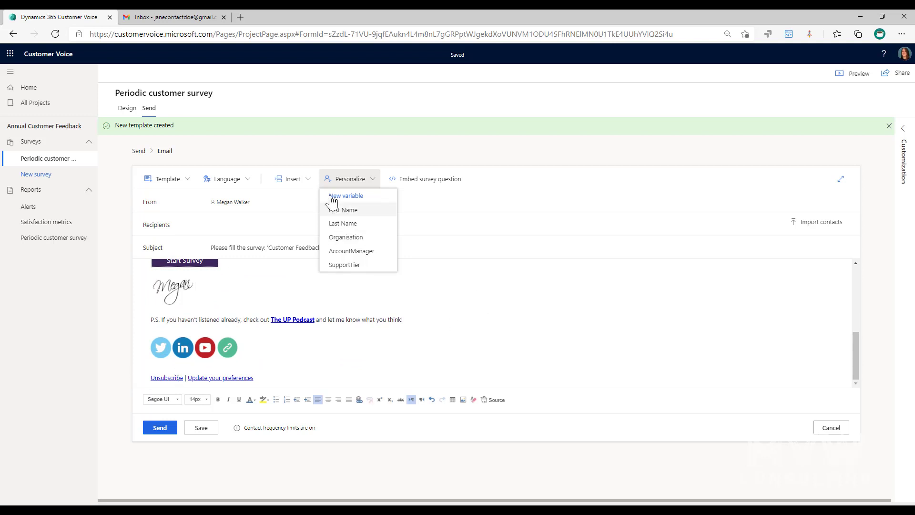
click(306, 180)
click(306, 179)
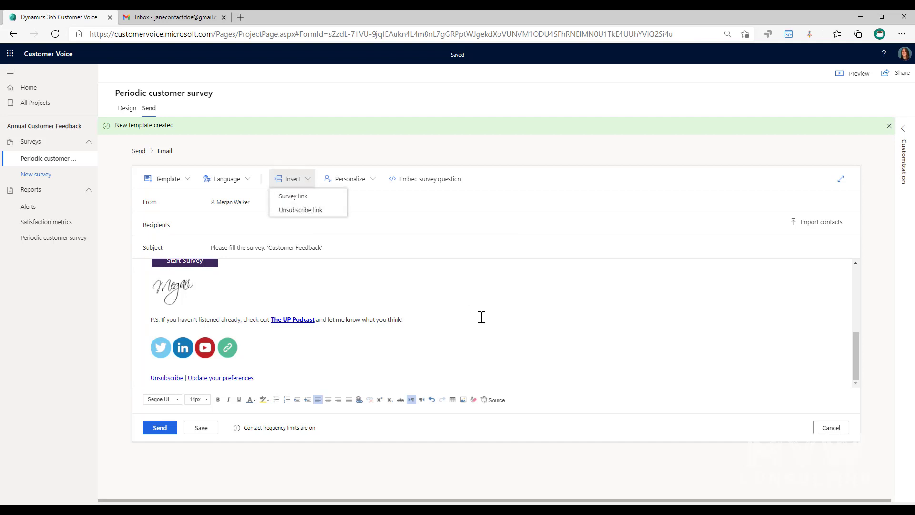
click(300, 348)
click(296, 375)
key(Return)
click(291, 210)
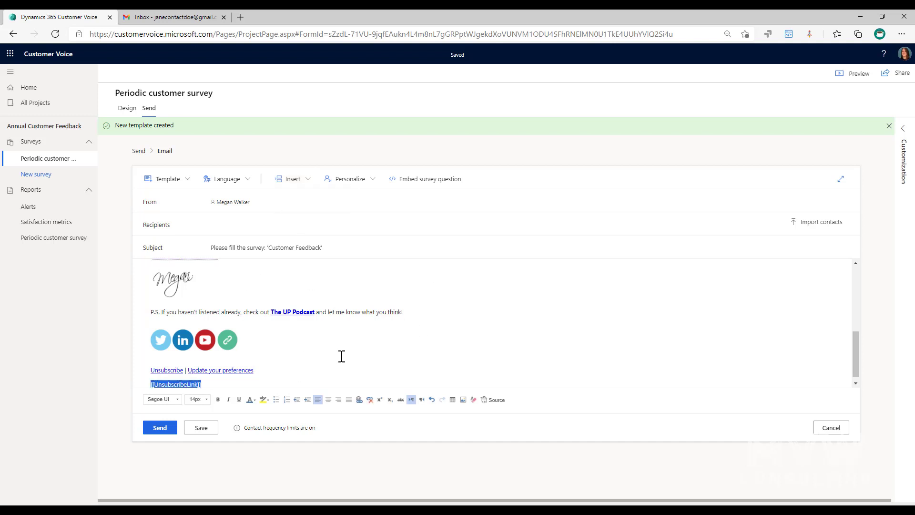
Delete the unsubscribe link placeholder and its extra line below the footer links
mouse_move(173, 378)
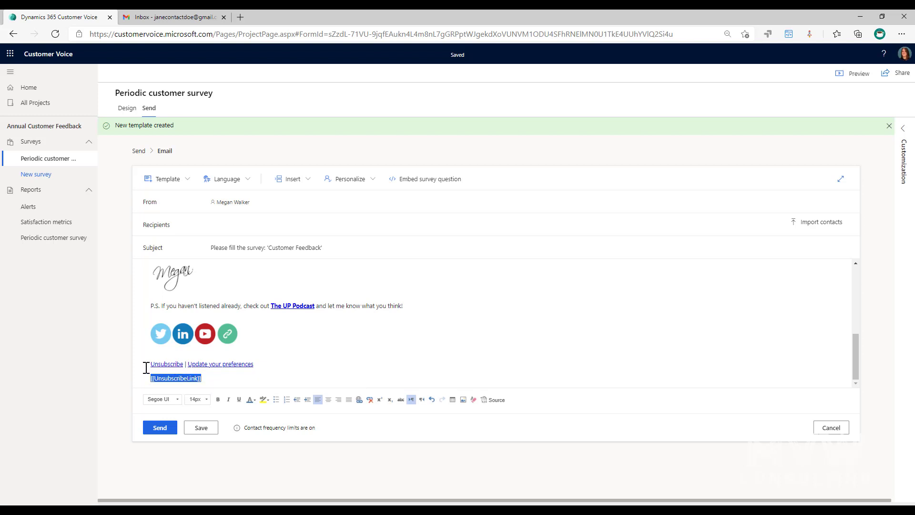
key(BackSpace)
key(BackSpace)
Examine how the footer's Unsubscribe text is hyperlinked in the email's HTML source, and close the source without changes
click(494, 400)
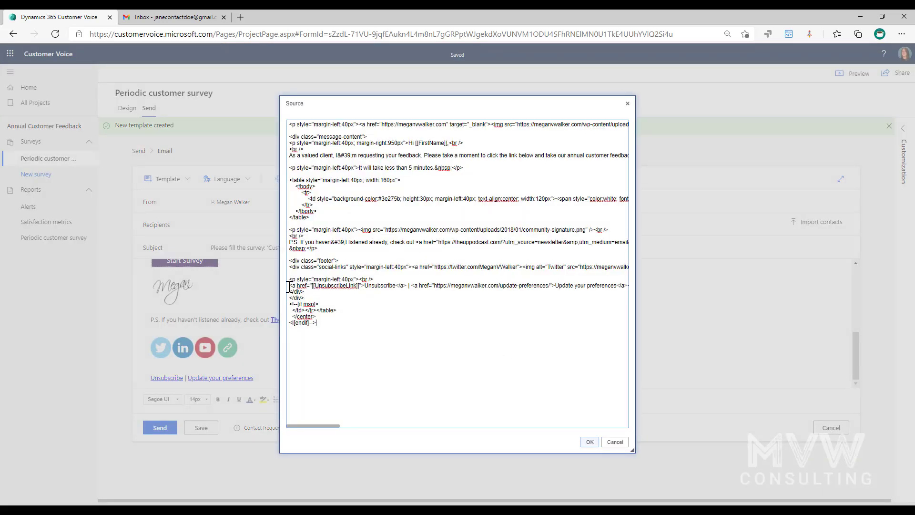
drag(290, 286, 364, 286)
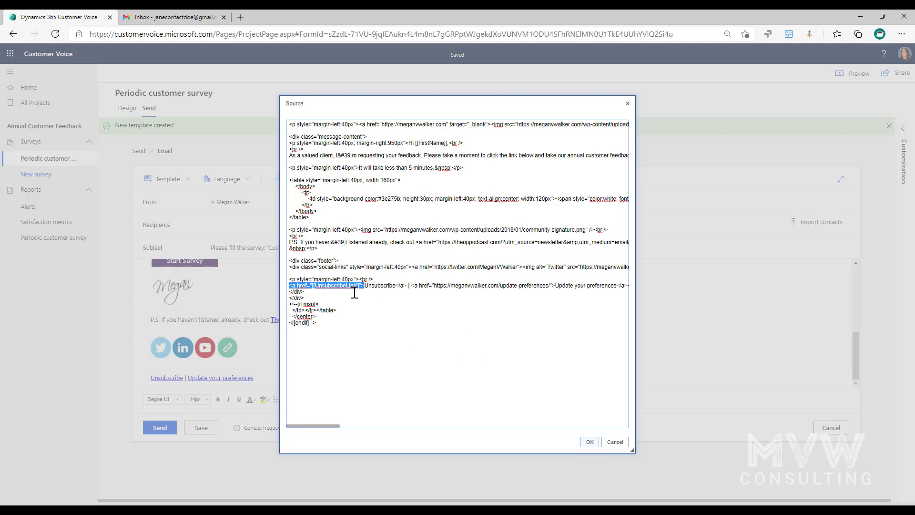
click(615, 442)
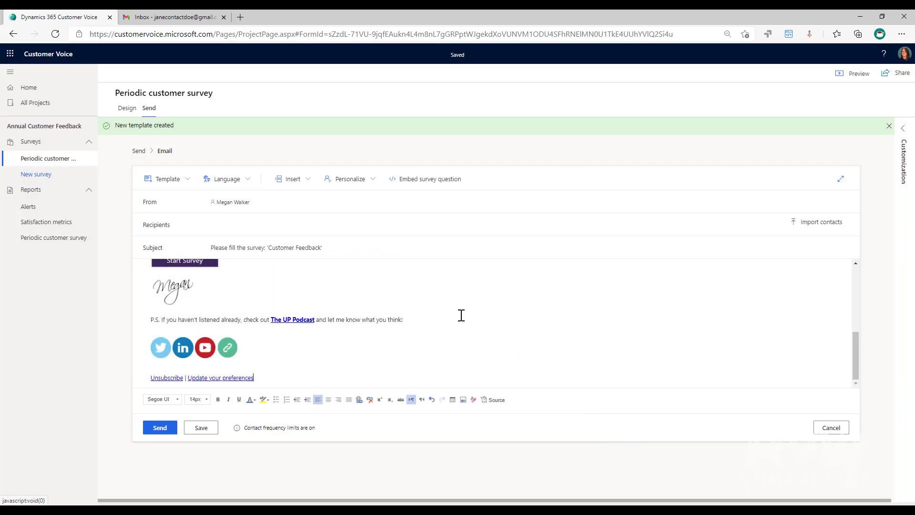
Try inserting a survey link placeholder on a new line above the Start Survey button, and delete the placeholder
click(308, 181)
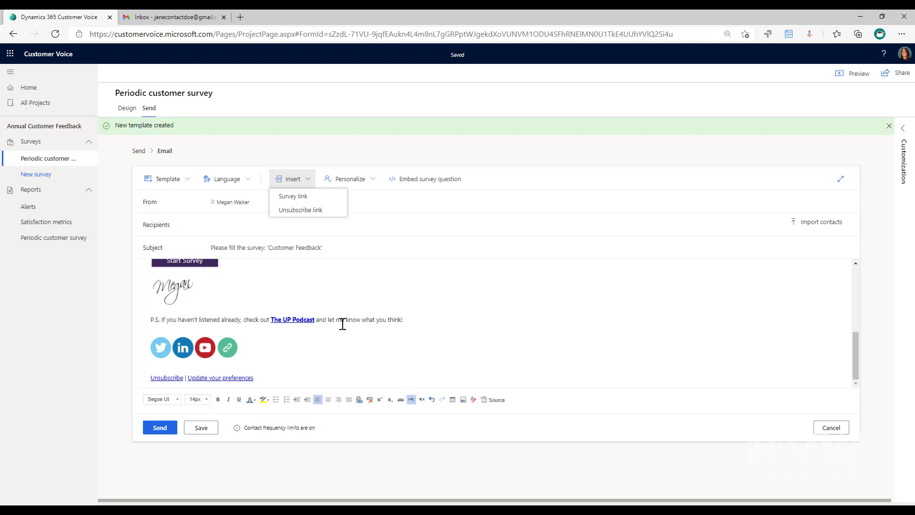
scroll(398, 315, up, 1)
scroll(334, 286, up, 1)
scroll(267, 278, up, 1)
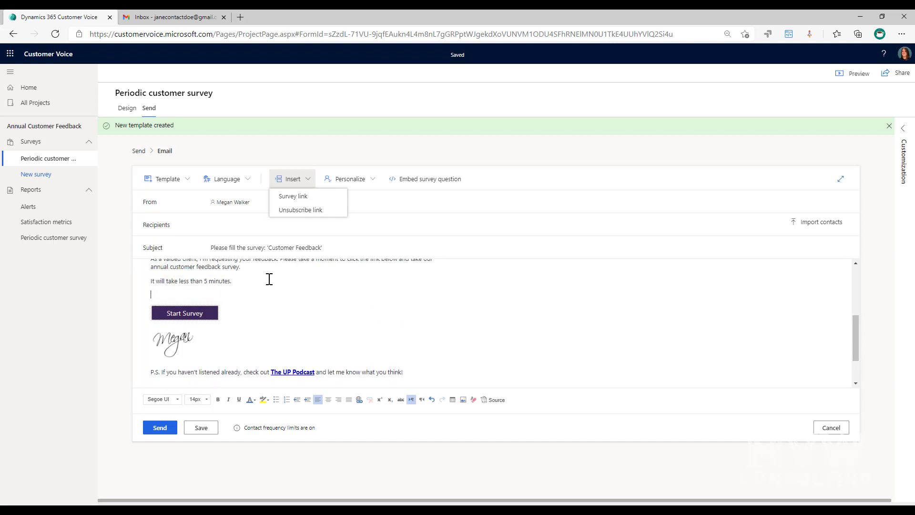
click(291, 196)
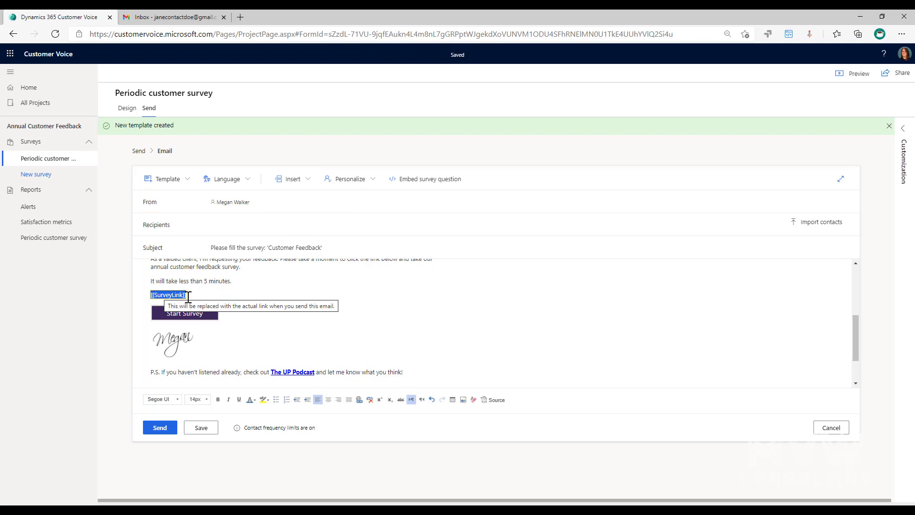
key(Delete)
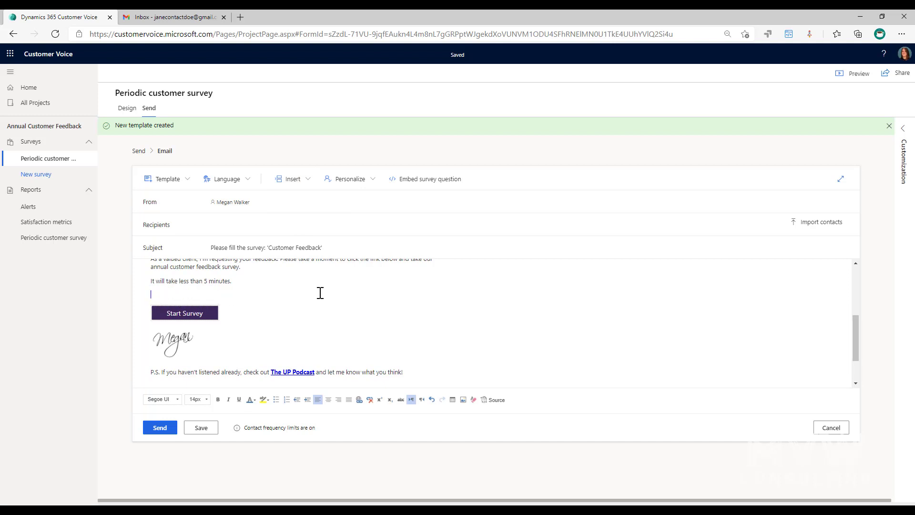
Delete the empty line above the Start Survey button
key(BackSpace)
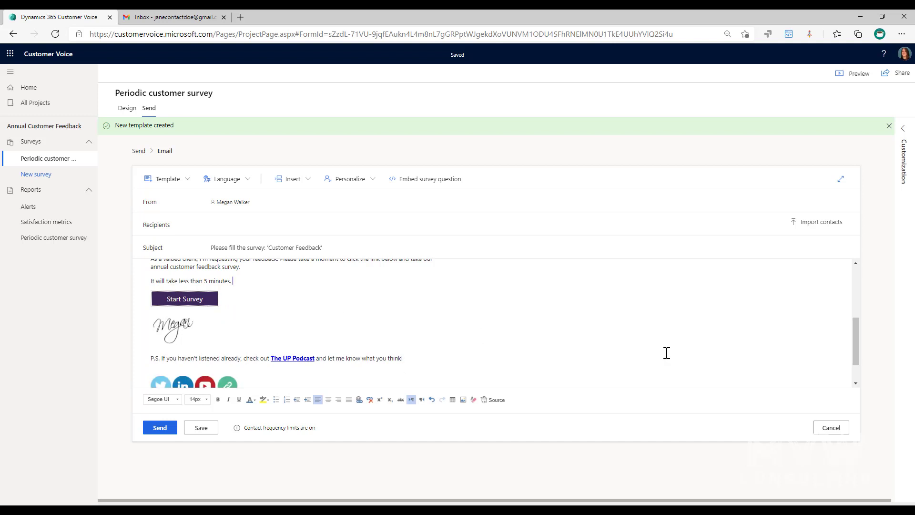
Examine how the Start Survey button text is hyperlinked in the email's HTML source, and close the source without changes
scroll(666, 353, up, 2)
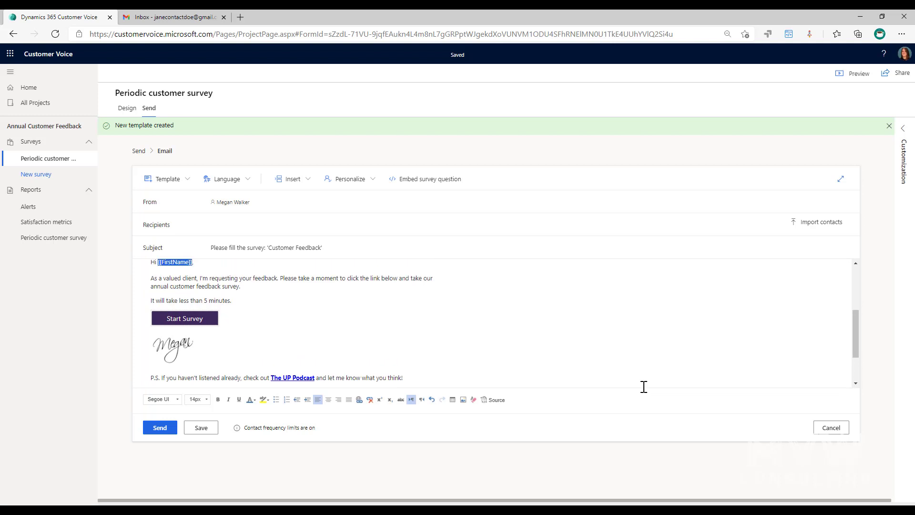
click(494, 399)
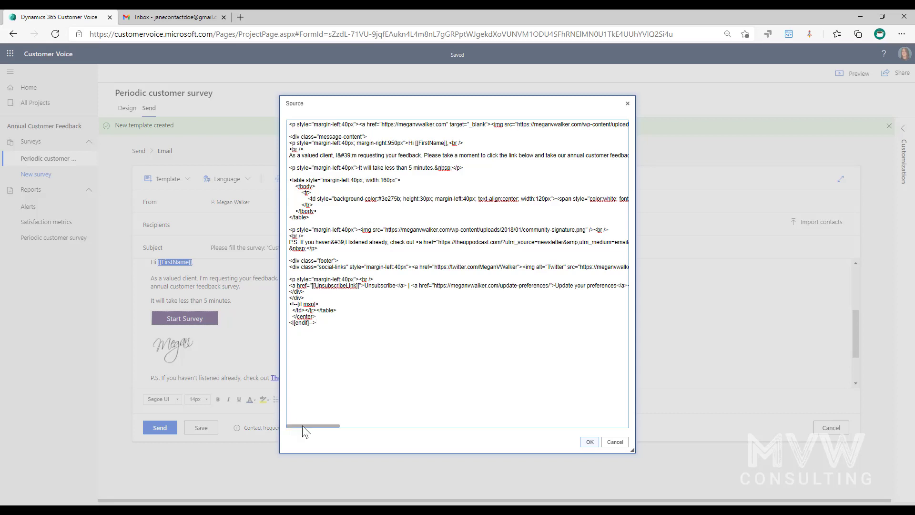
drag(308, 427, 376, 431)
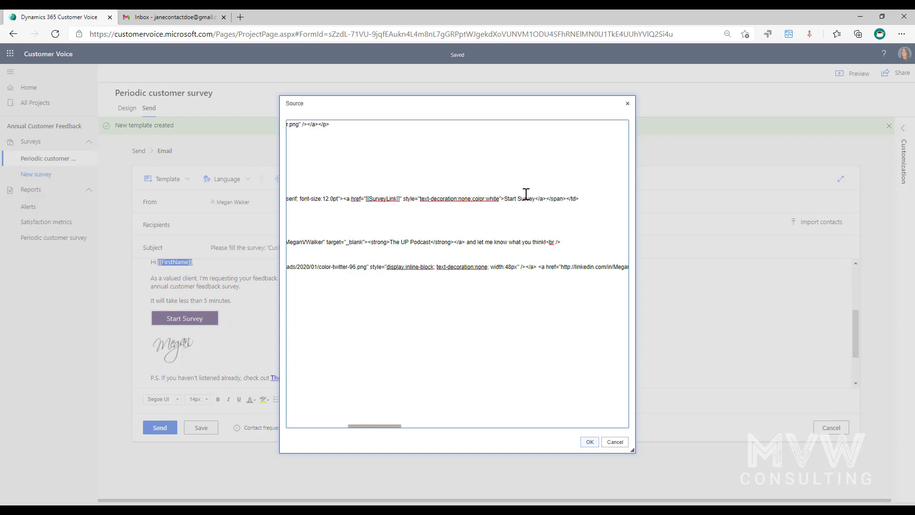
drag(505, 199, 548, 201)
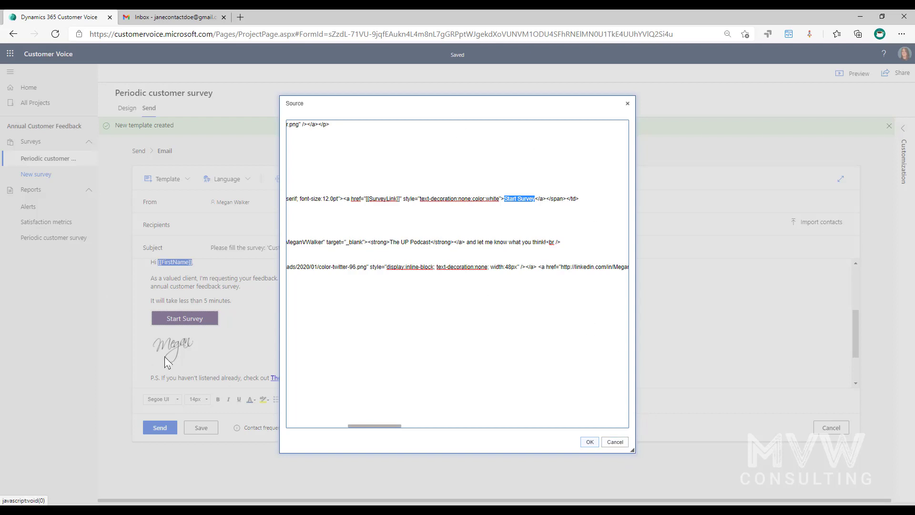
click(614, 442)
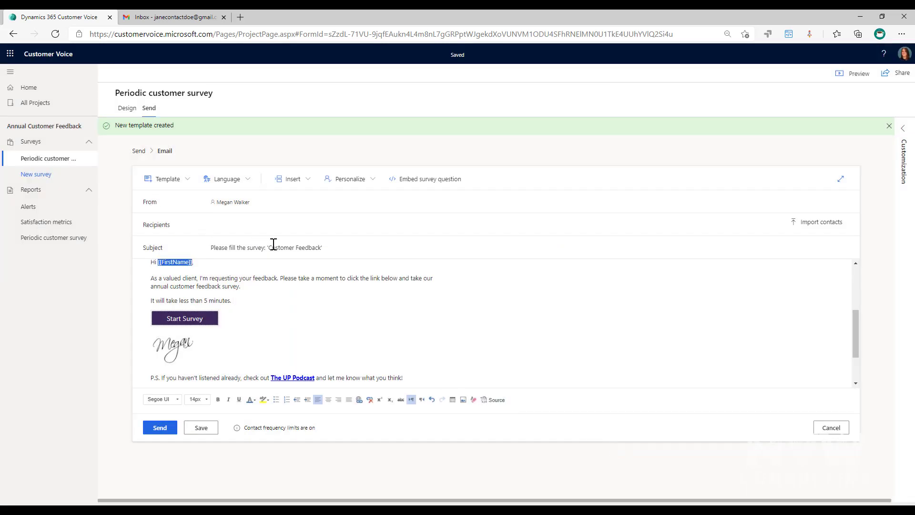
Set the email subject to "Your feedback is requested" followed by a folded-hands emoji, and save the template
triple_click(319, 248)
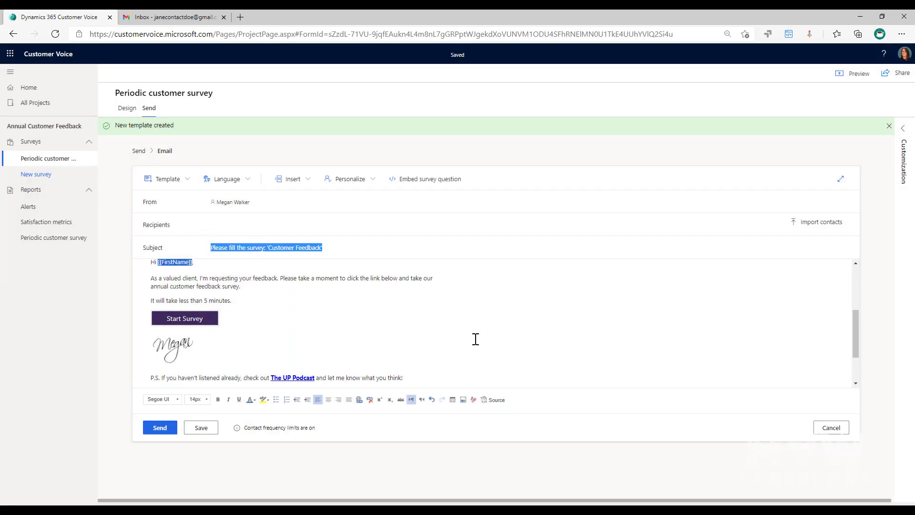
text(Your f)
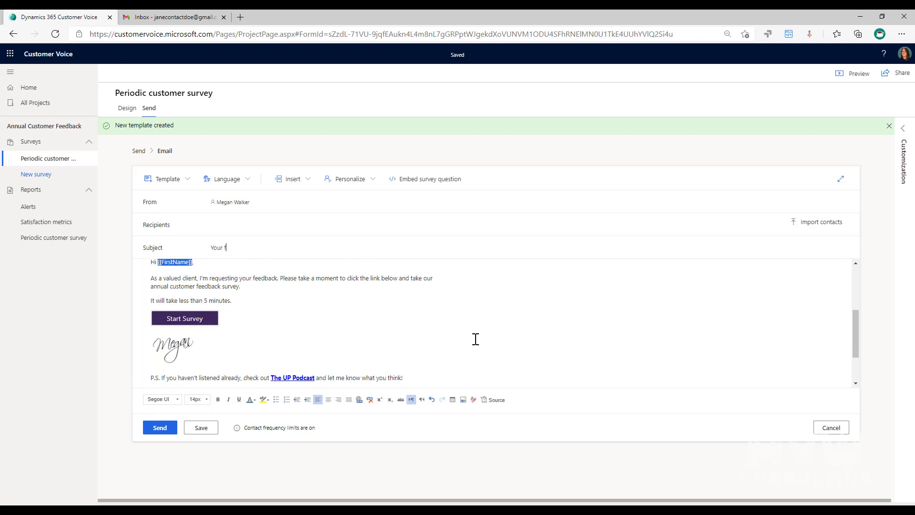
text(eedback is requested)
key(super+period)
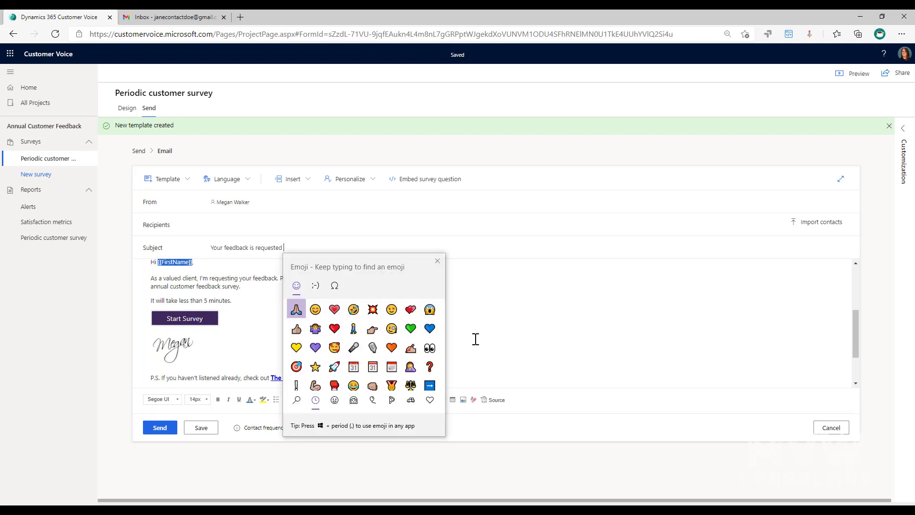
click(296, 310)
click(437, 261)
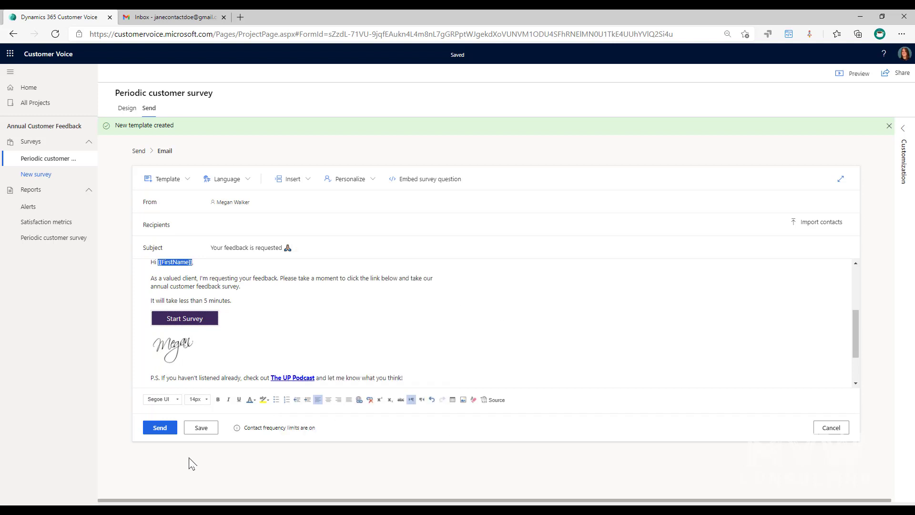
click(200, 432)
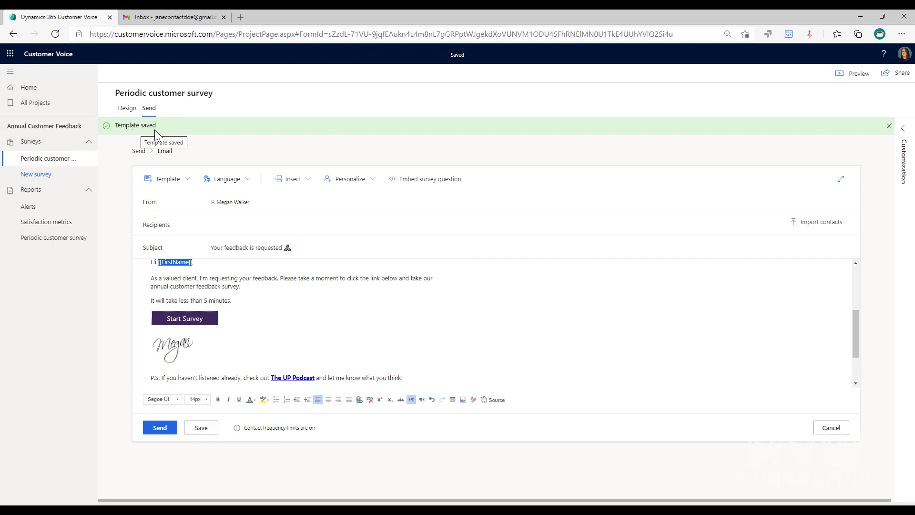
Add the test contact as the recipient and send the survey email
click(251, 223)
text(Jane)
click(267, 261)
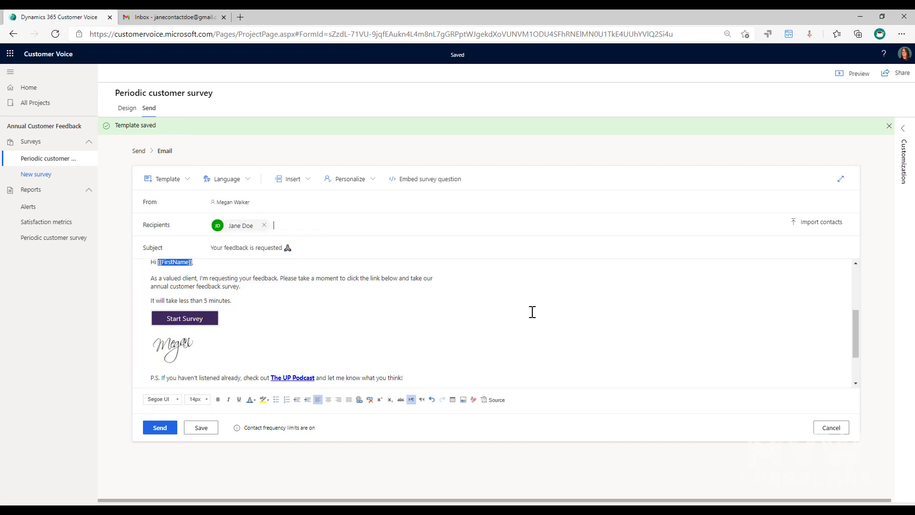
click(160, 429)
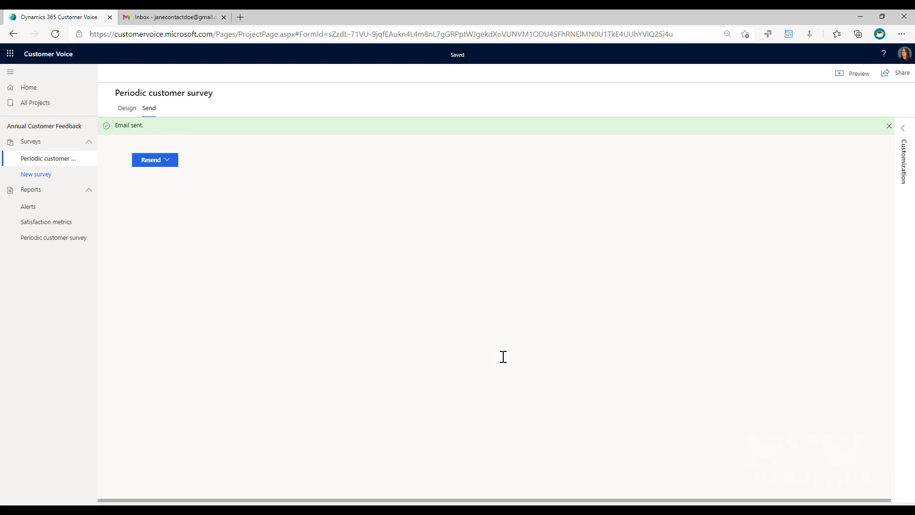
Start another email send of the survey and apply the Official Template to it
click(176, 164)
click(153, 188)
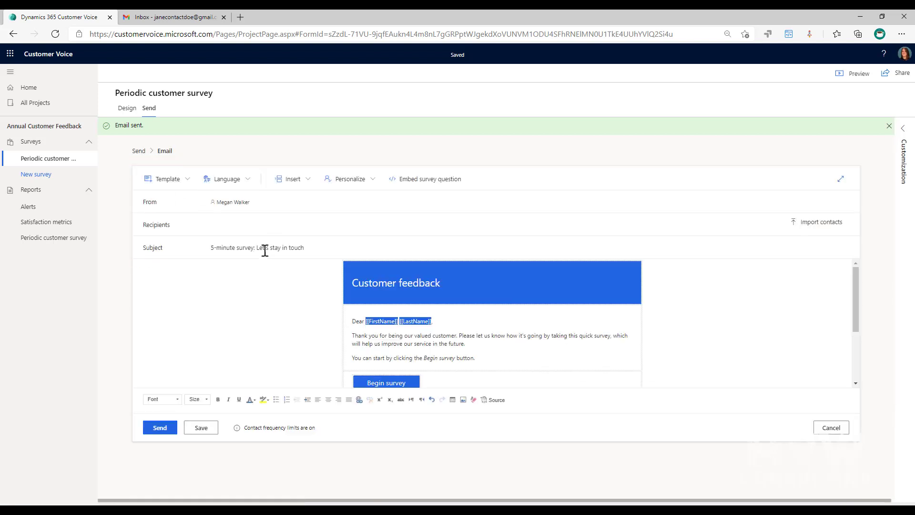
click(180, 181)
click(181, 209)
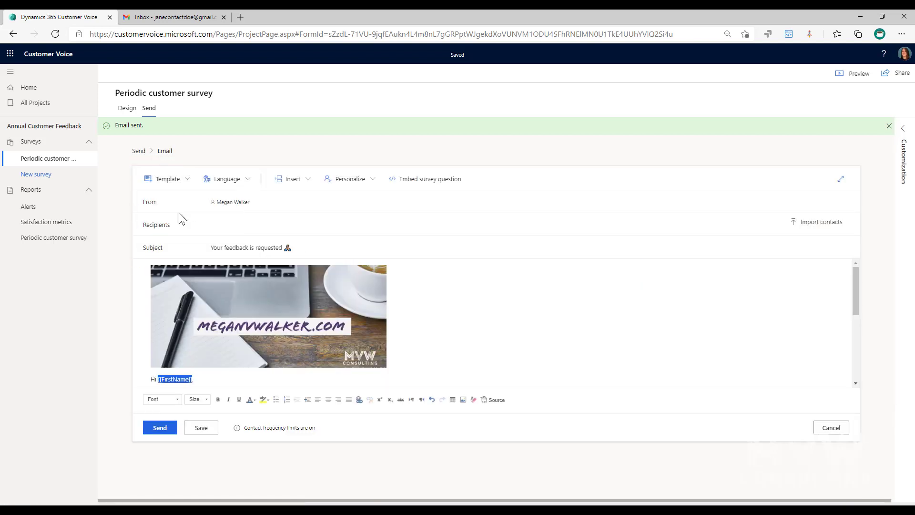
Delete the Periodic customer feedback email template and check the remaining template list
click(181, 180)
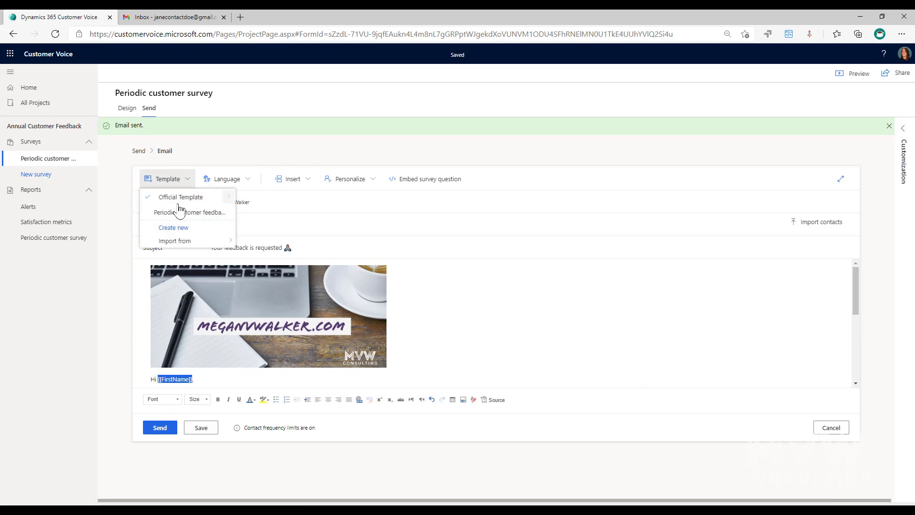
click(233, 213)
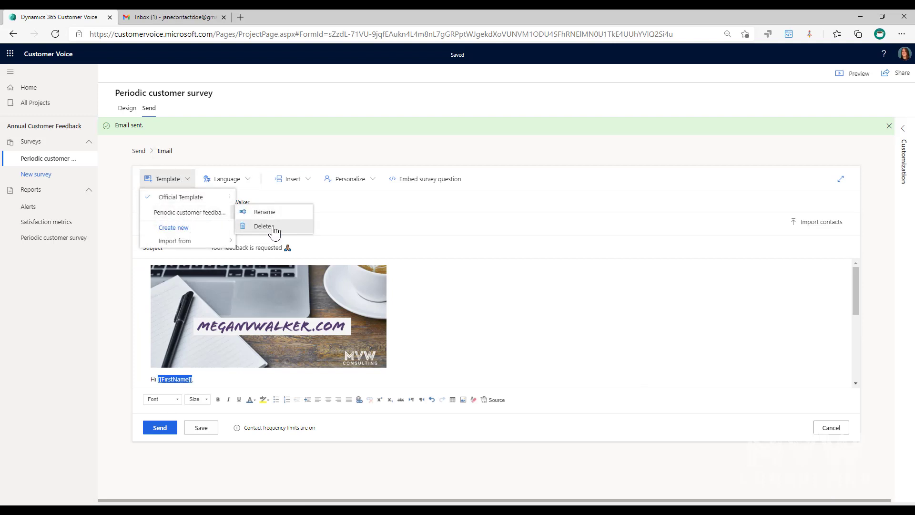
click(274, 227)
click(446, 288)
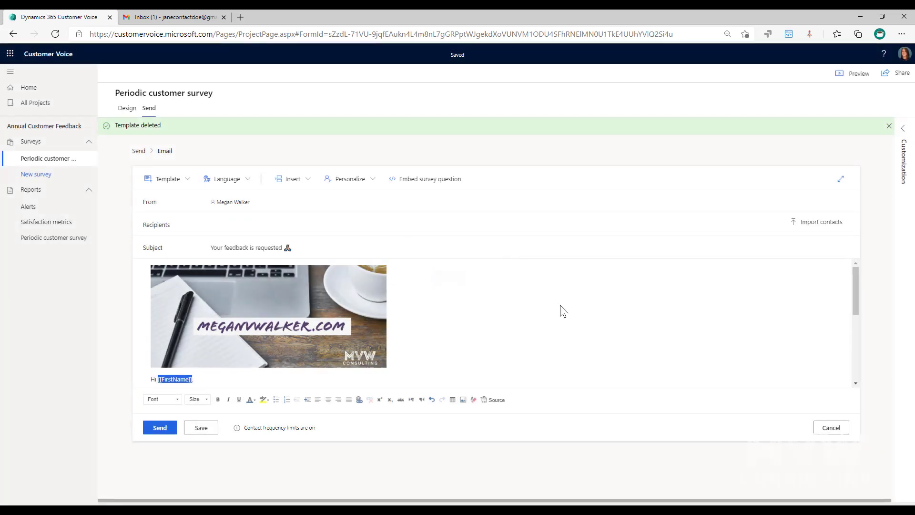
click(174, 179)
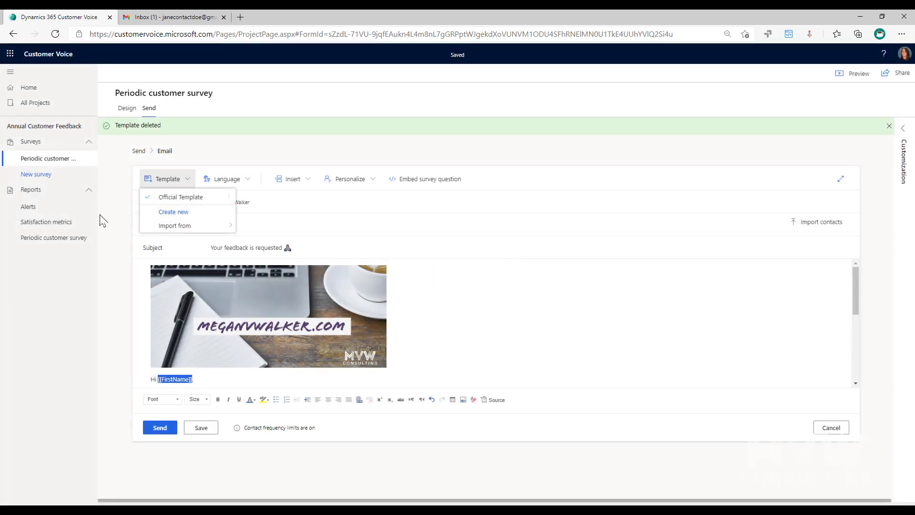
click(114, 256)
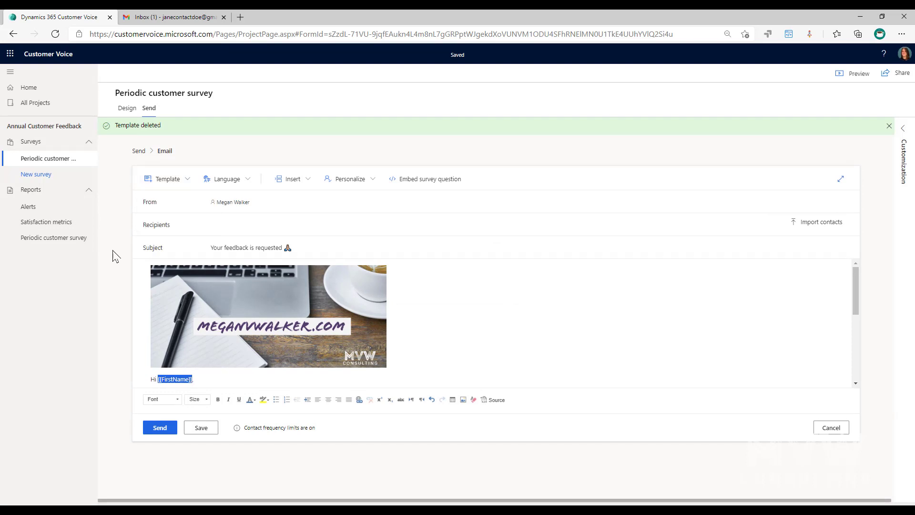
Switch to Gmail, review the received "Your feedback is requested" email, and open the survey through its Start Survey link
click(152, 17)
click(297, 134)
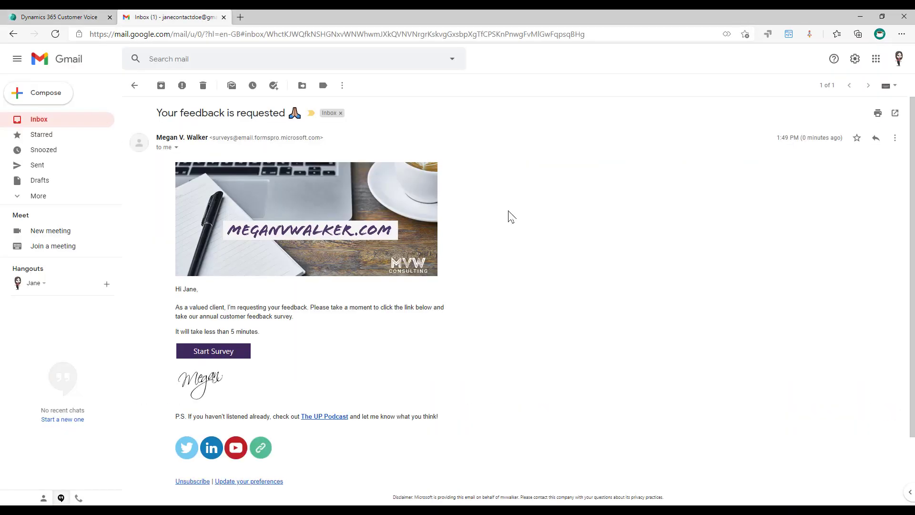
scroll(533, 224, down, 1)
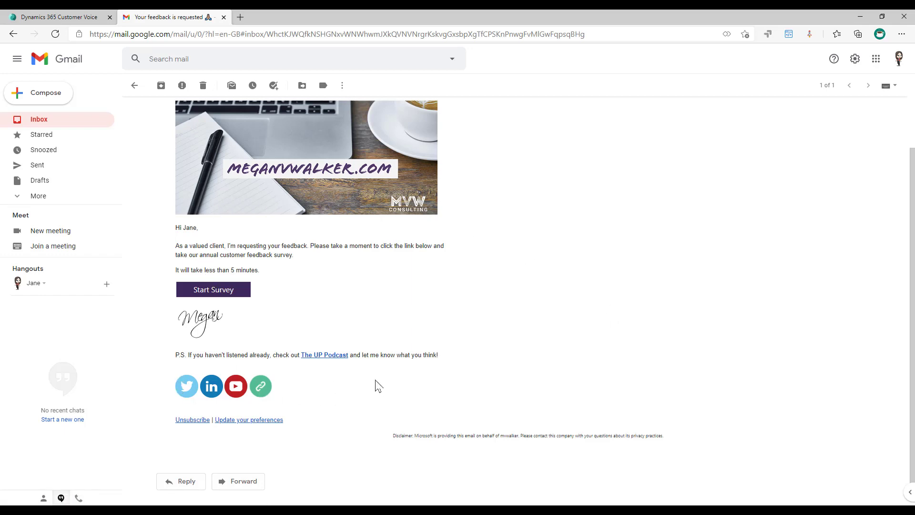
scroll(378, 385, up, 1)
scroll(407, 284, down, 2)
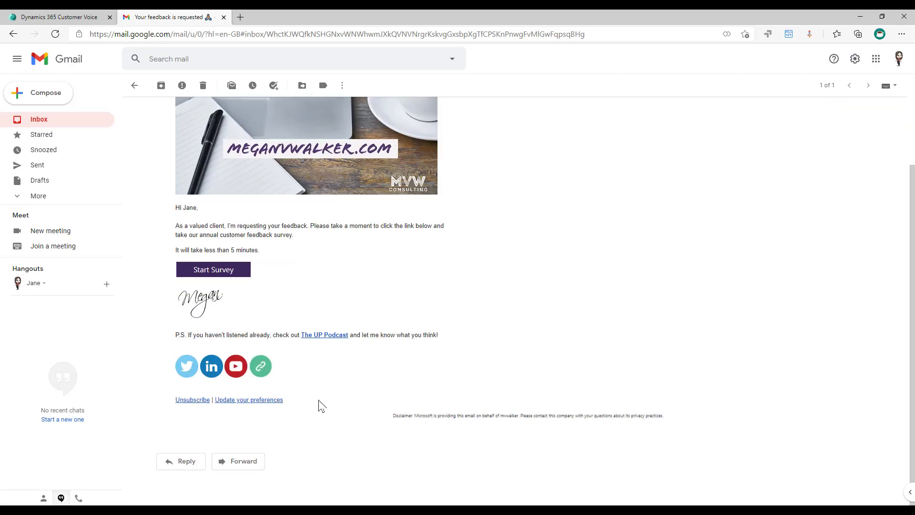
click(213, 268)
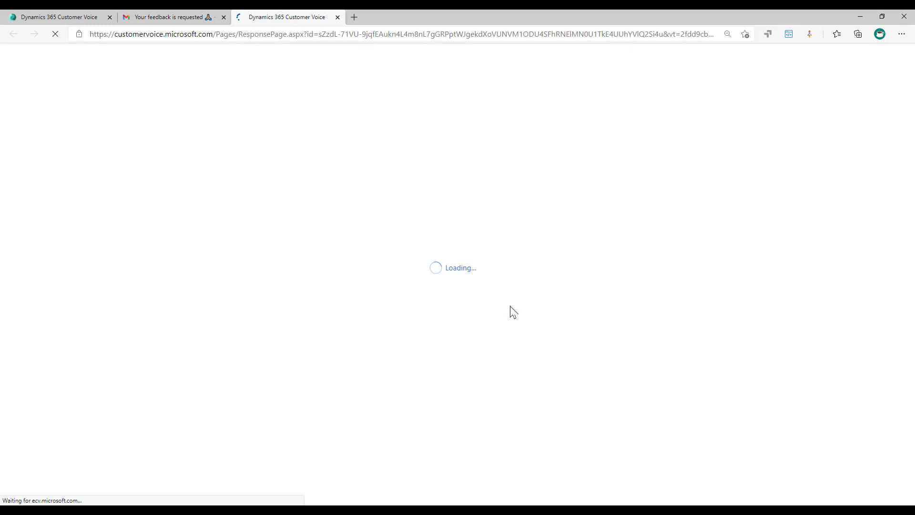